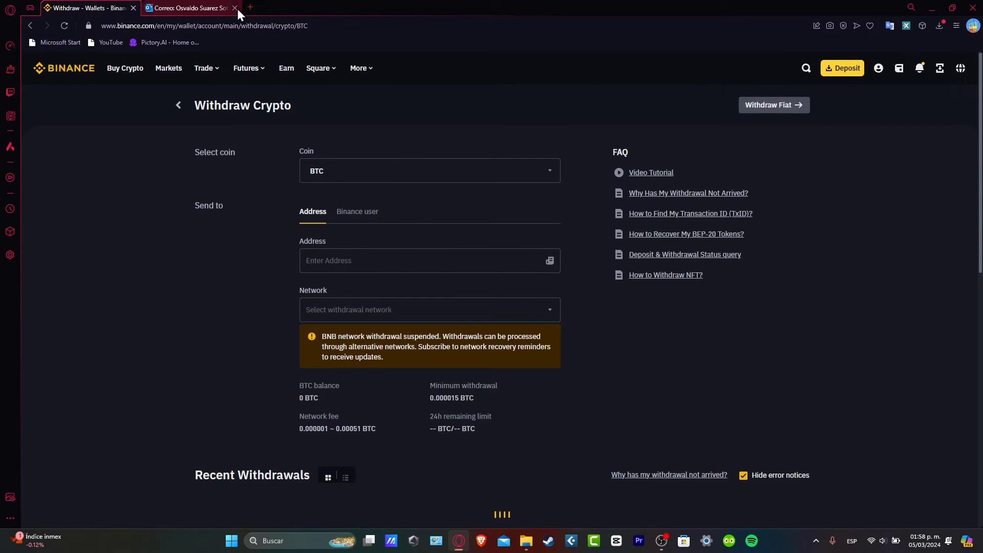
# Close the mail tab, then set BNB as the withdrawal coin, sent to a Binance user
pyautogui.click(235, 7)
pyautogui.click(368, 163)
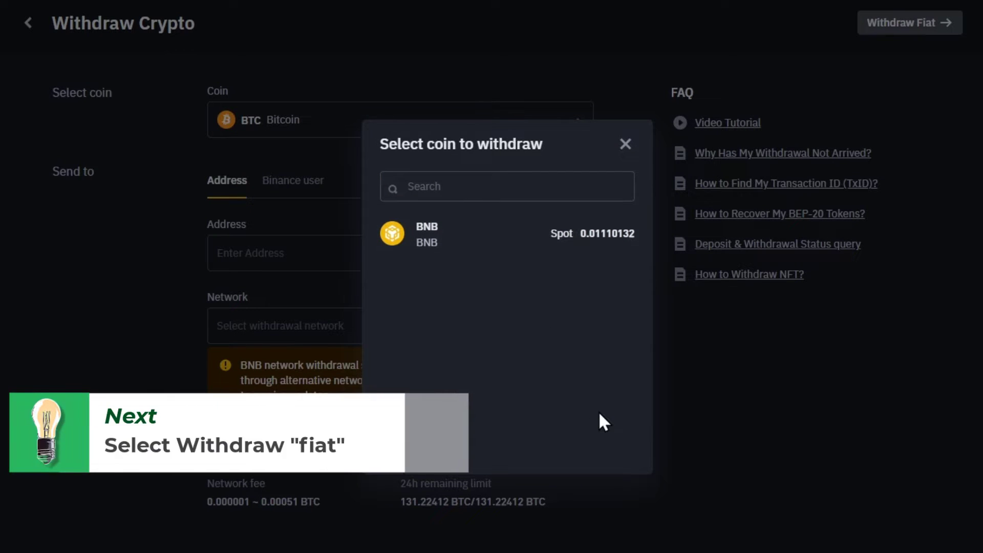
pyautogui.click(508, 241)
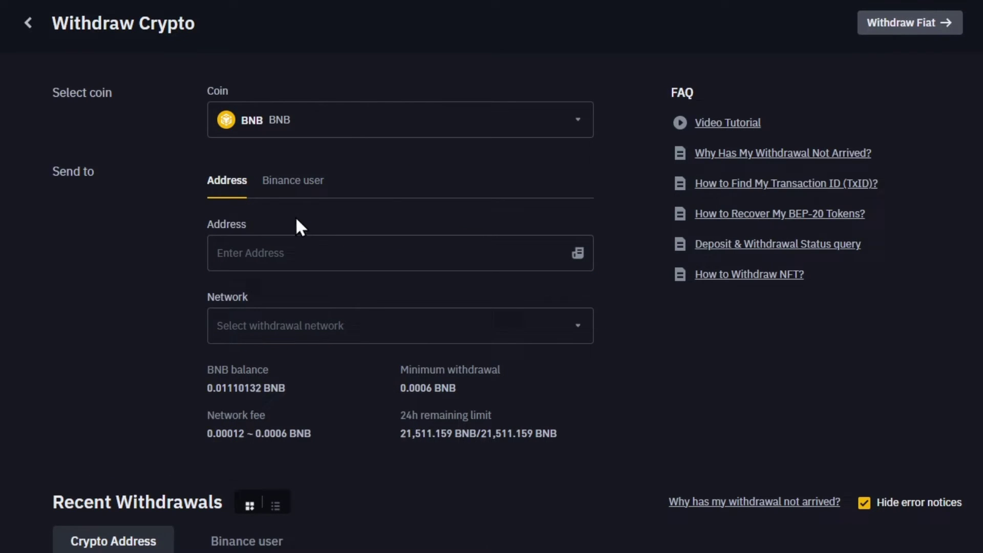
pyautogui.click(290, 185)
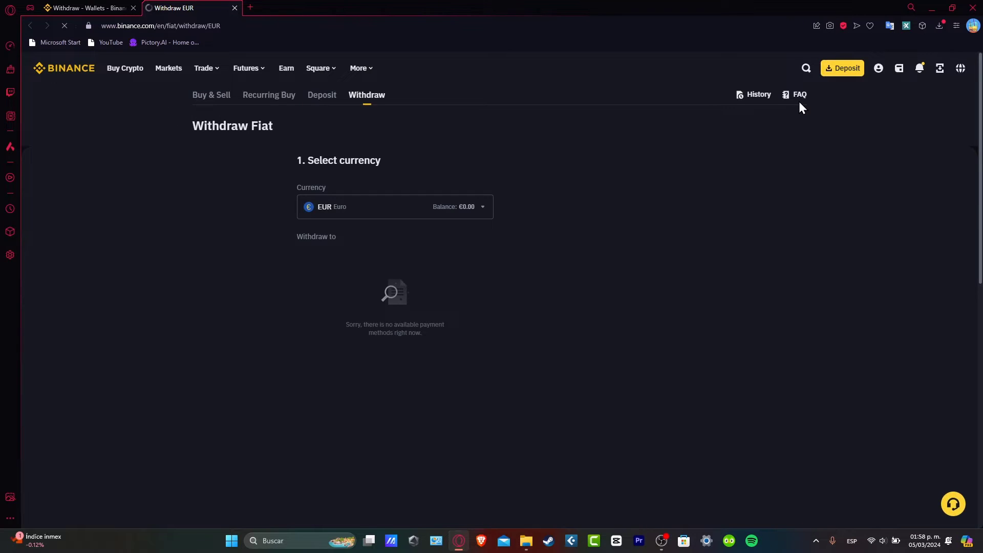
# Change the Withdraw Fiat currency to USD and continue with P2P Express
pyautogui.click(363, 208)
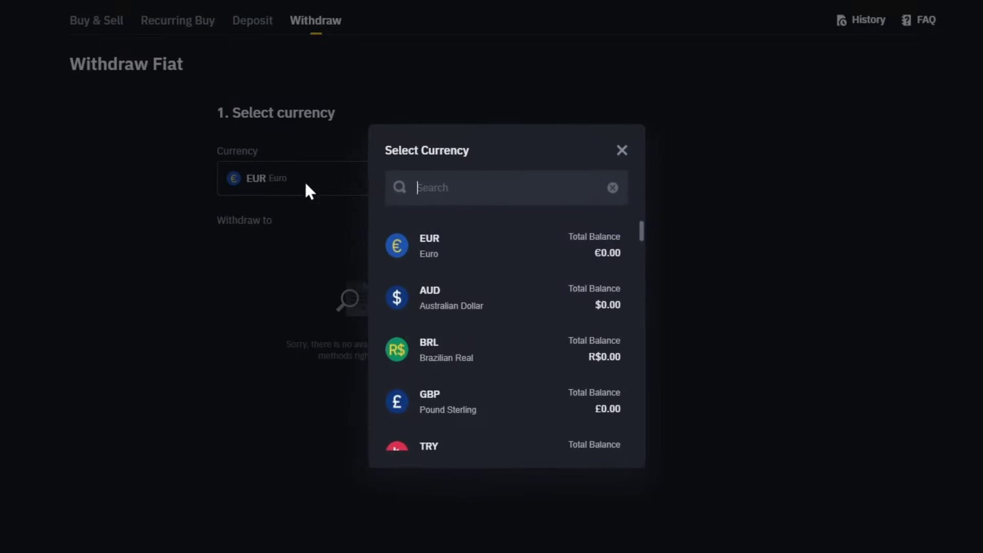
pyautogui.scroll(-15, 562, 323)
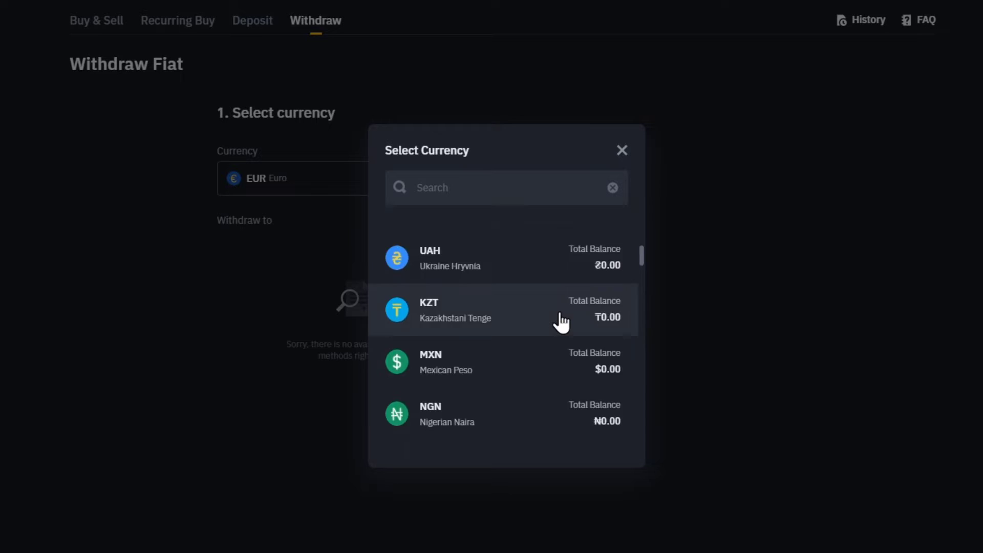
pyautogui.scroll(-5, 561, 322)
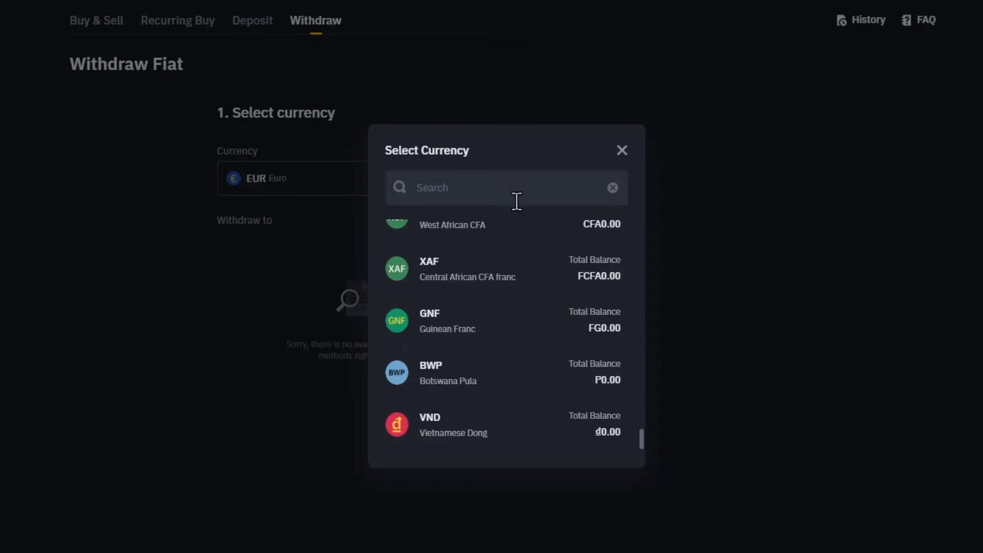
pyautogui.write('u')
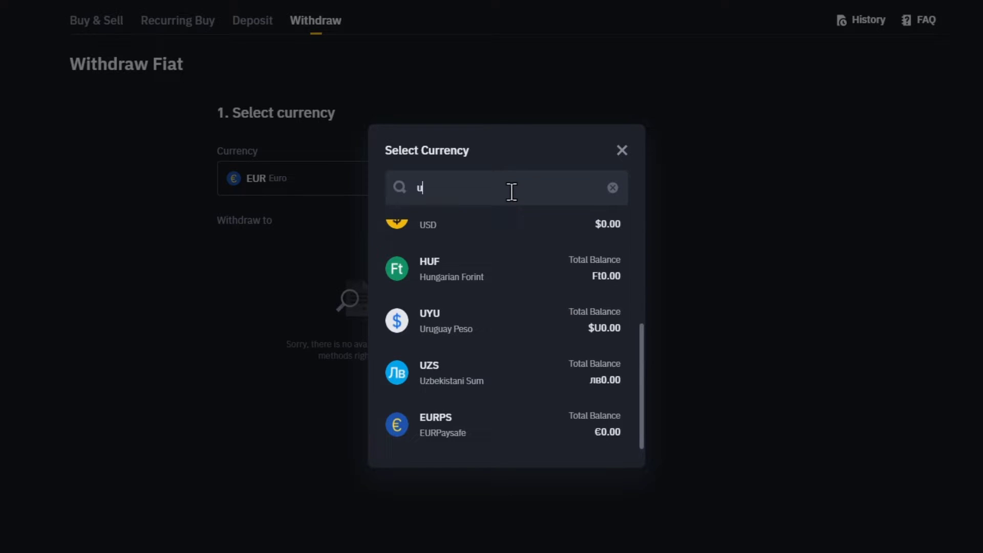
pyautogui.click(539, 233)
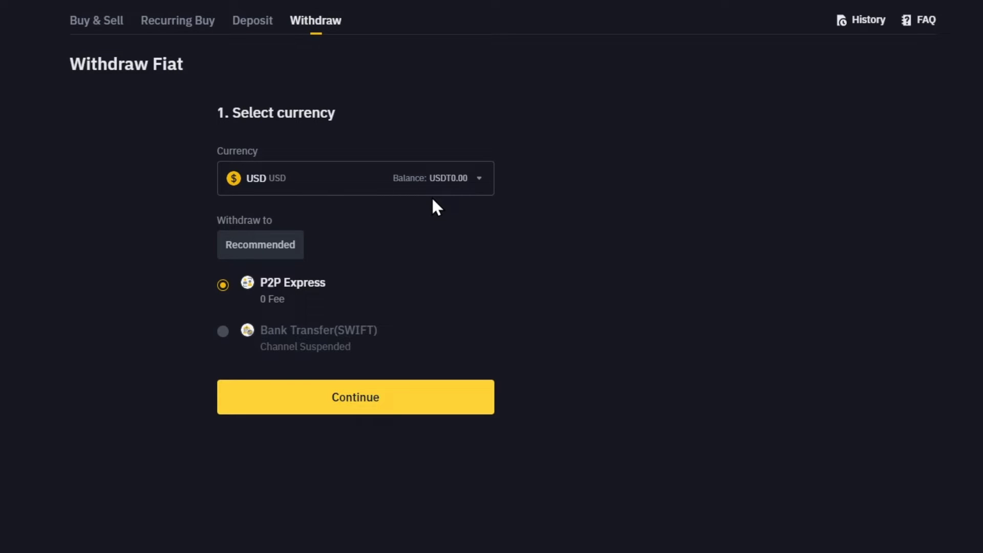
pyautogui.moveTo(309, 342)
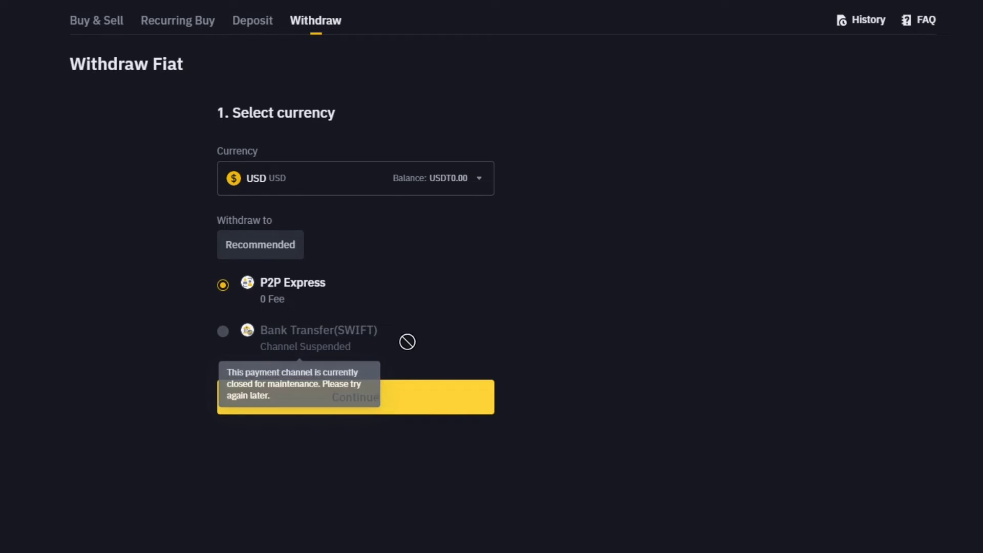
pyautogui.click(374, 394)
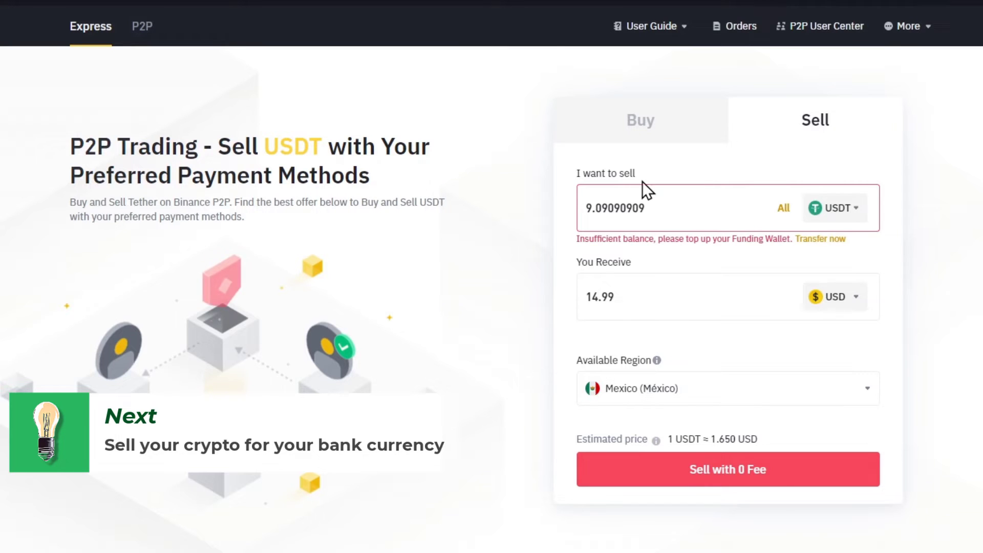
# Choose BNB as the coin to sell, select All, and highlight the minimum selling amount notice
pyautogui.click(814, 213)
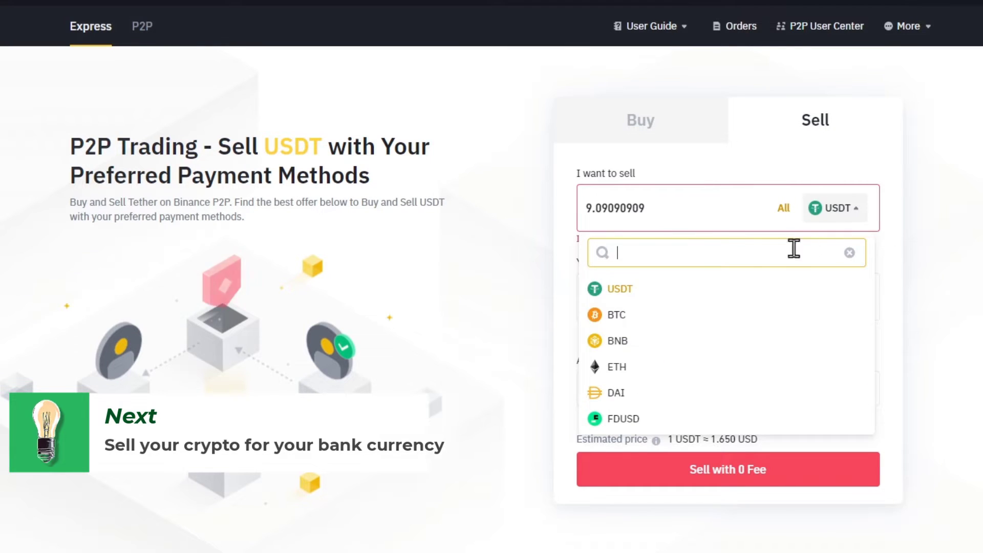
pyautogui.click(640, 340)
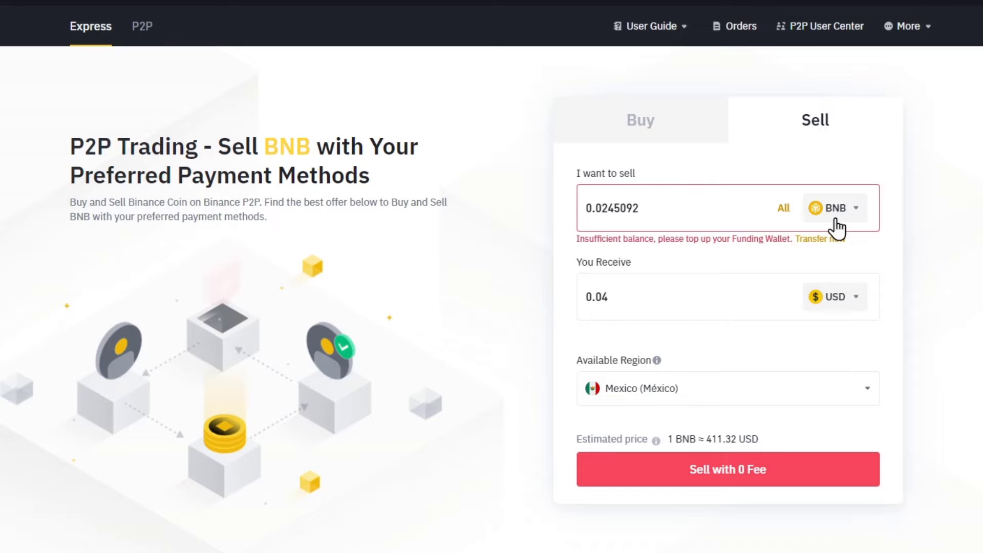
pyautogui.click(788, 218)
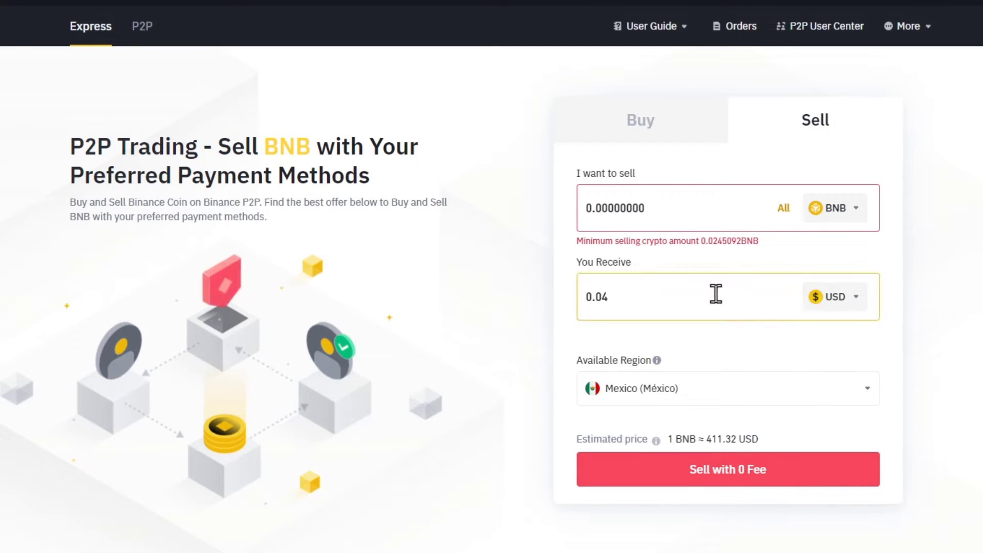
pyautogui.moveTo(601, 241); pyautogui.dragTo(775, 241)
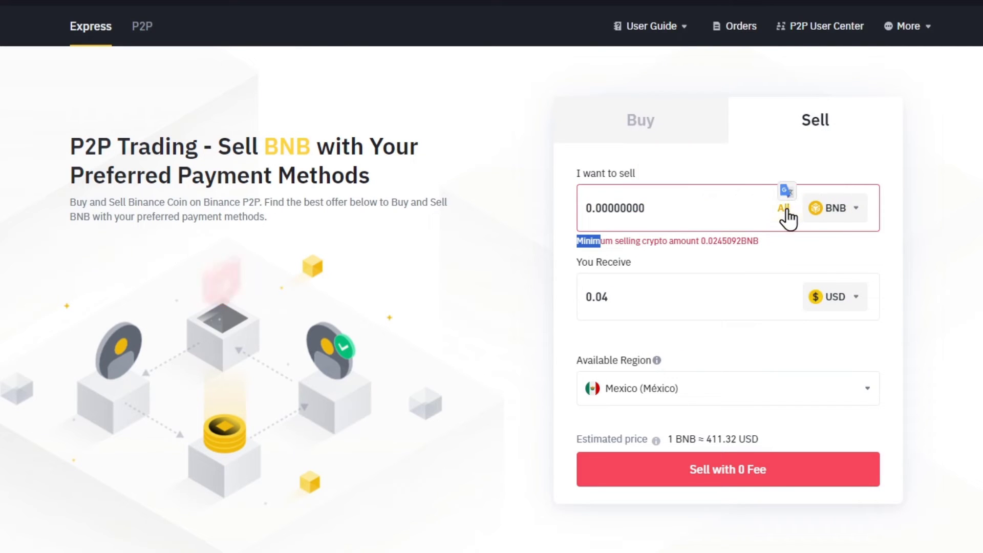
# Switch the coin to sell to BTC, leaving the amount at zero
pyautogui.click(811, 208)
pyautogui.click(664, 351)
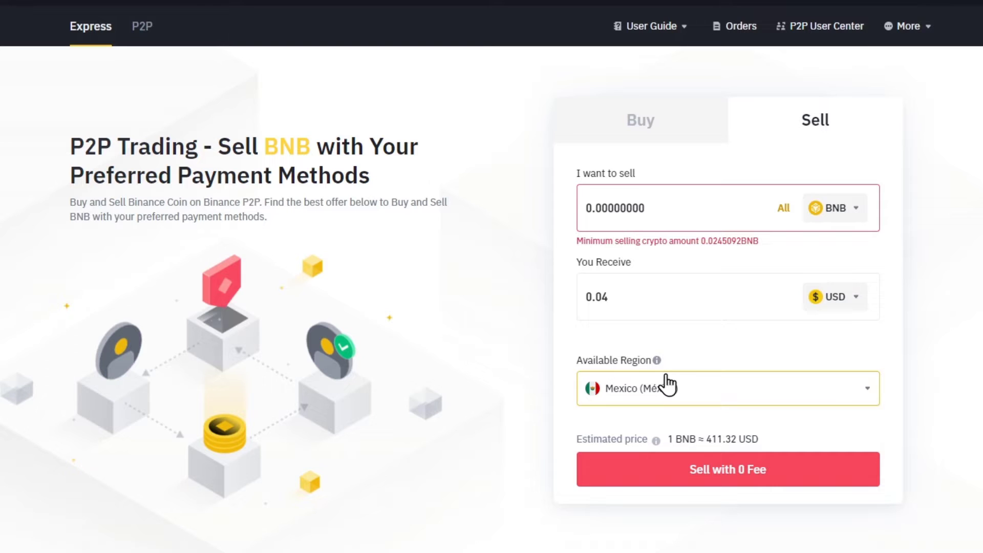
pyautogui.click(835, 218)
pyautogui.click(778, 300)
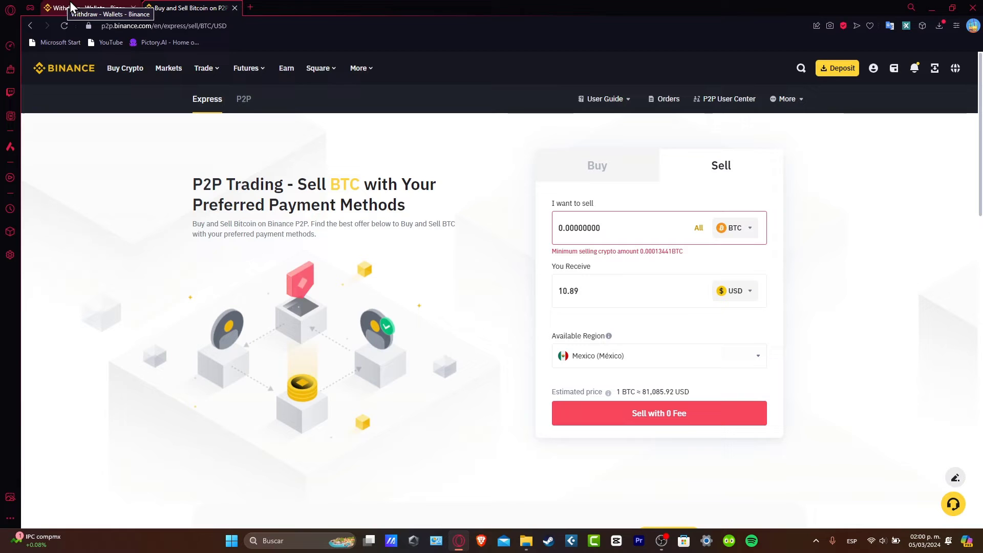
# Search Google for 'crypto wallet mexico' in a new tab and open the Bitso result
pyautogui.click(250, 8)
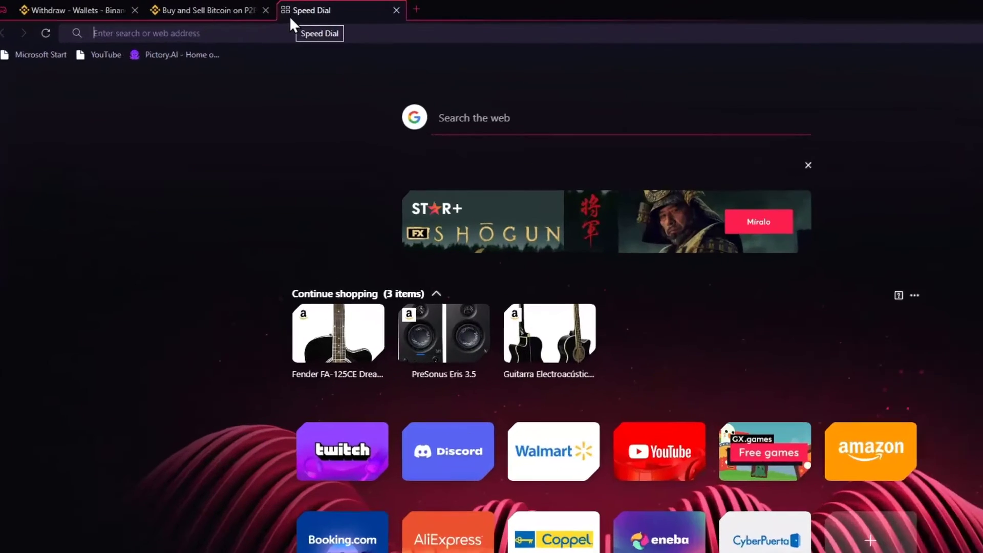
pyautogui.write('crypto')
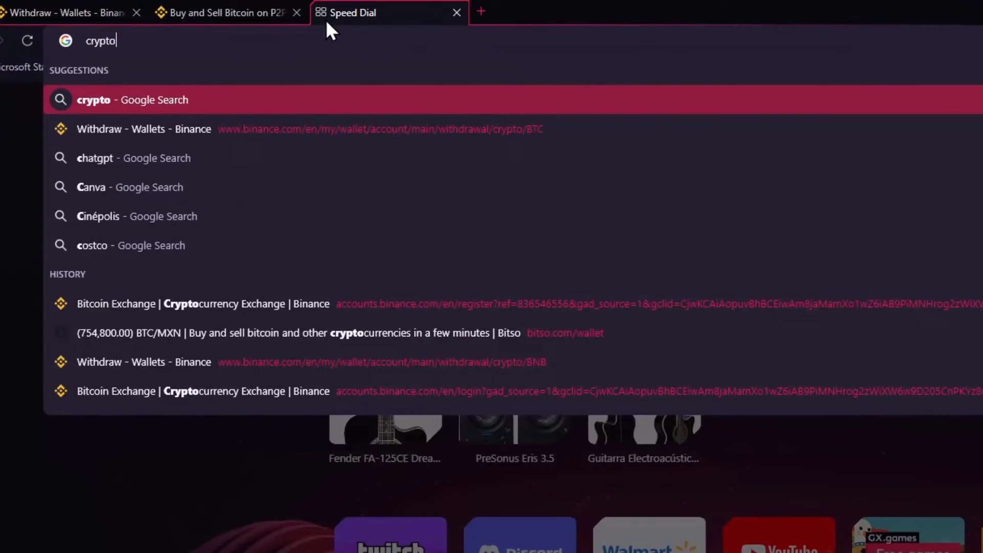
pyautogui.write(' wallet')
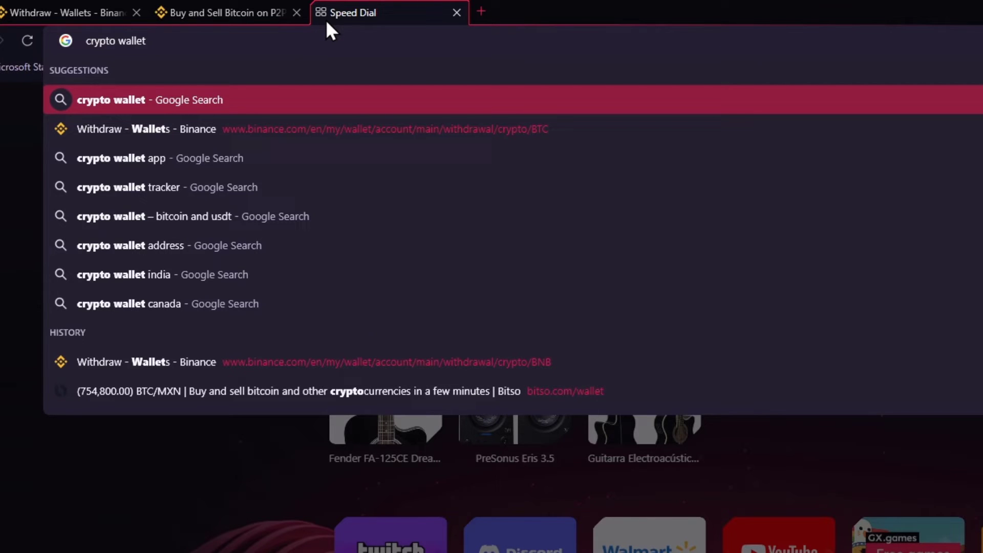
pyautogui.write(' mexico')
pyautogui.press('Return')
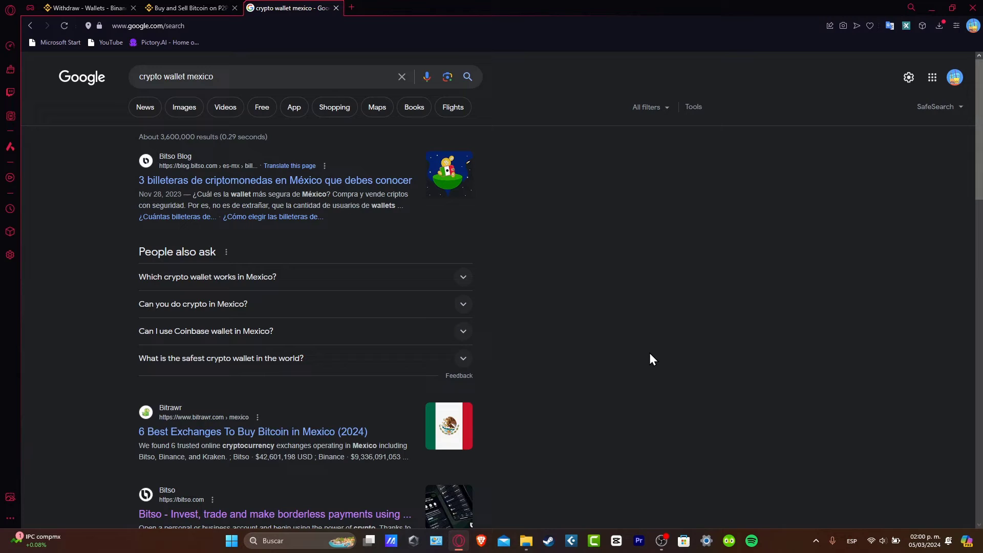
pyautogui.scroll(-3, 653, 358)
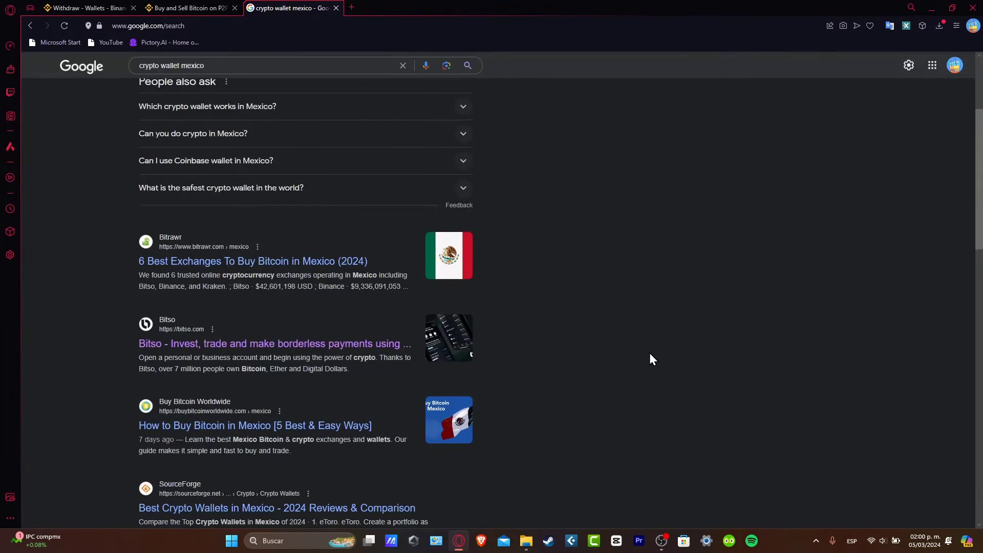
pyautogui.click(174, 324)
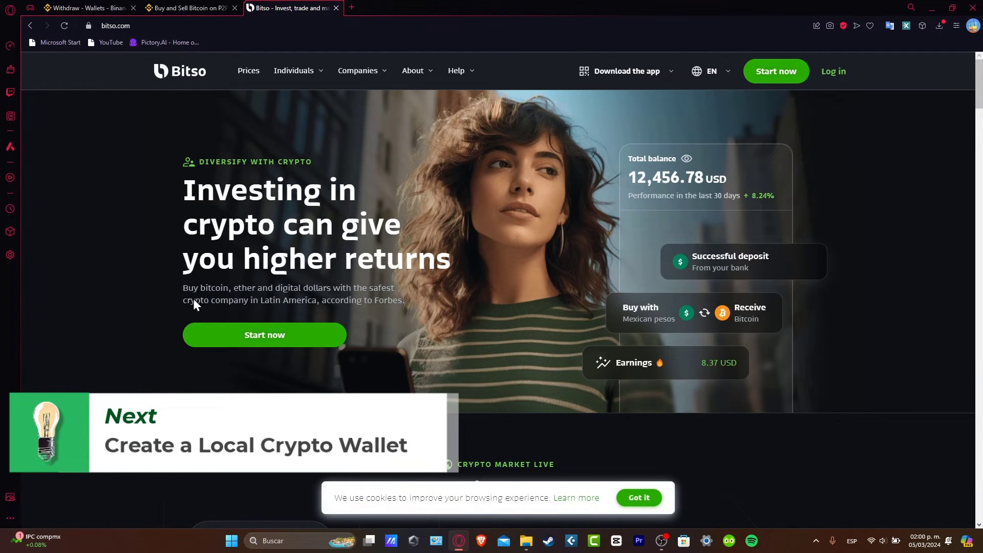
# Browse the Bitso homepage's Successful deposit section, then go back to Binance's BNB Withdraw Crypto page
pyautogui.click(48, 2)
pyautogui.click(275, 10)
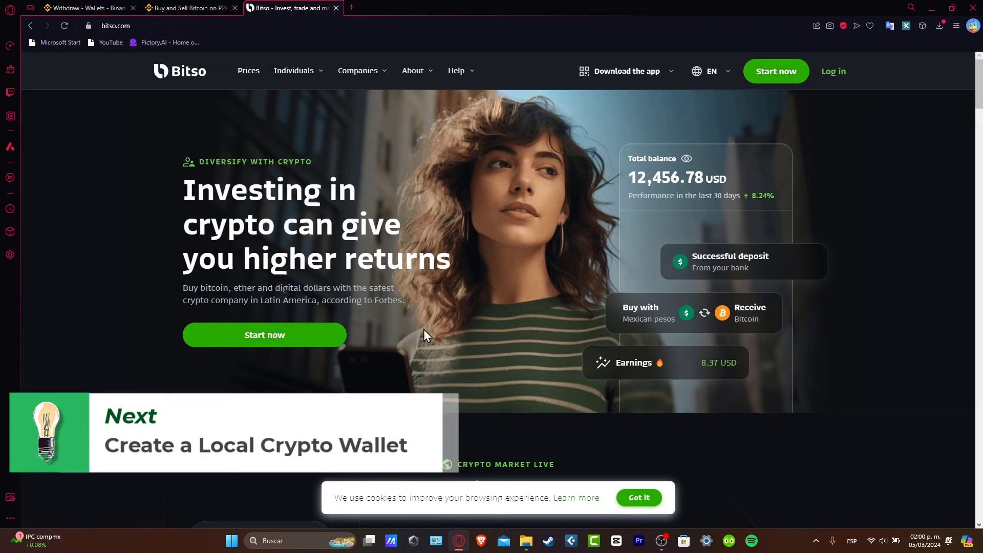
pyautogui.moveTo(699, 257); pyautogui.dragTo(761, 271)
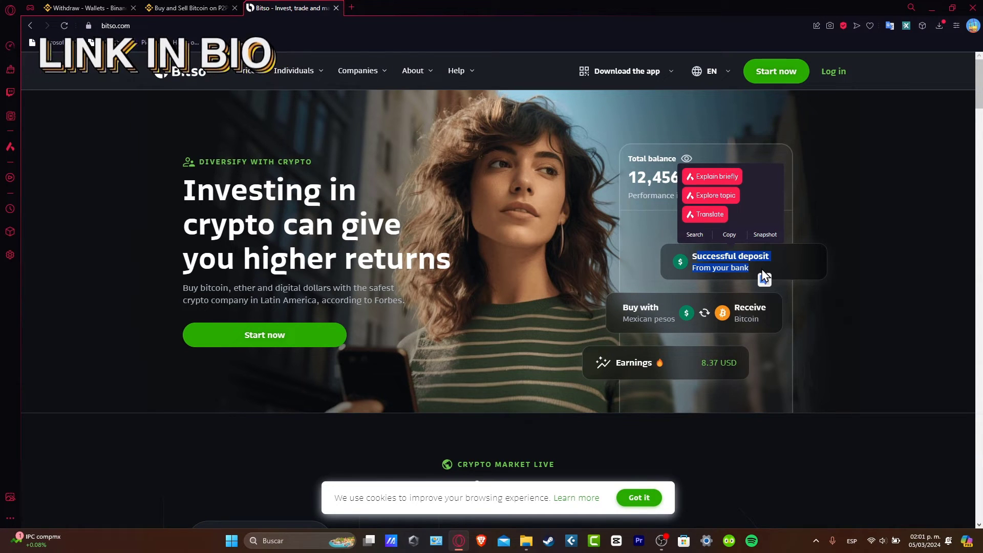
pyautogui.moveTo(358, 70)
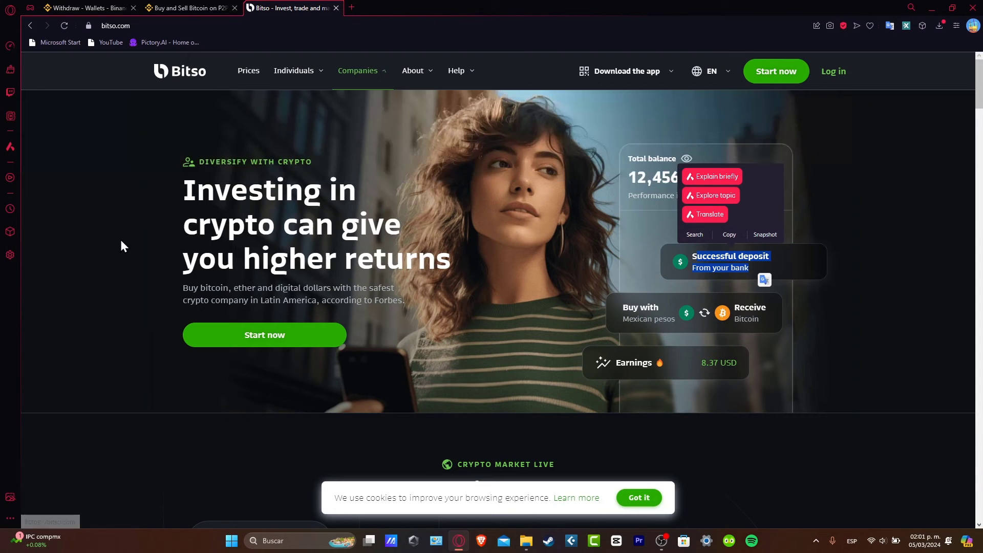
pyautogui.click(191, 8)
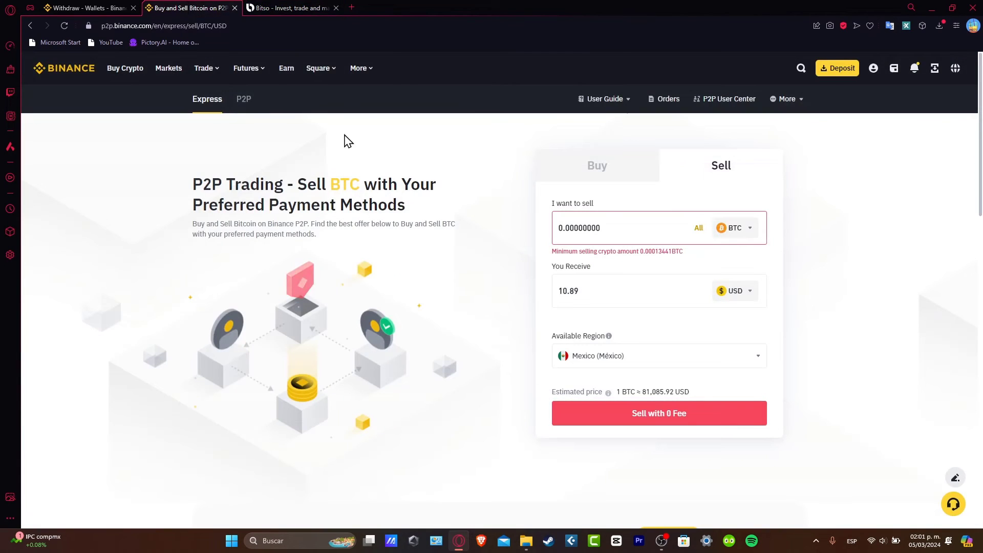
pyautogui.click(270, 3)
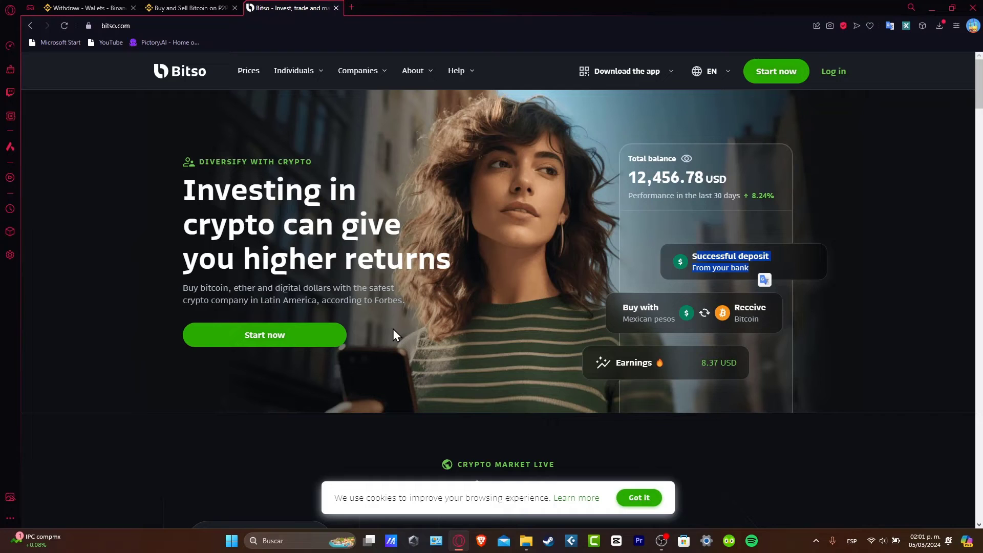
pyautogui.click(114, 6)
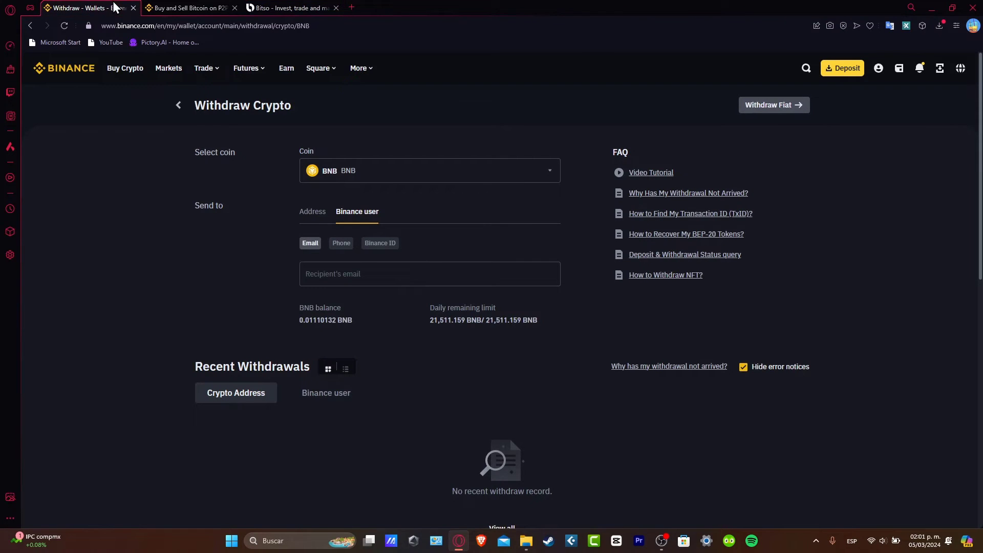
# Go to the Binance home page and open the account Dashboard from the profile menu
pyautogui.click(85, 74)
pyautogui.moveTo(884, 97)
pyautogui.click(869, 190)
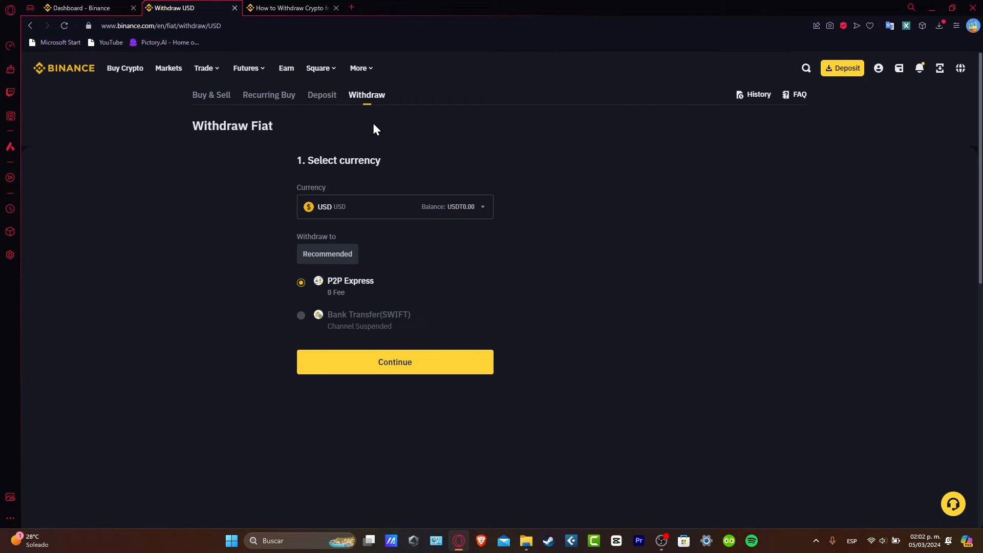
pyautogui.click(70, 7)
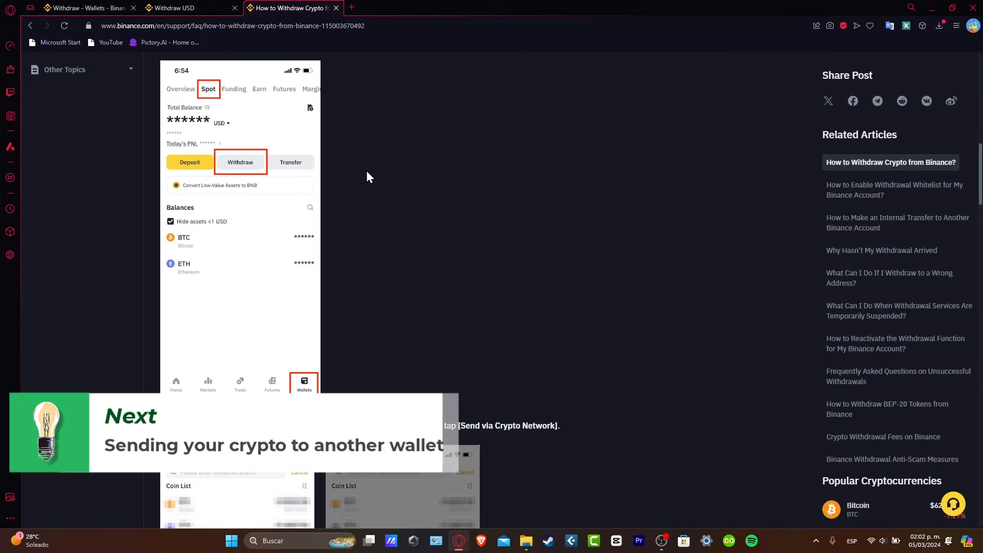
# Scroll through the How to Withdraw Crypto guide's coin, network and send-from steps
pyautogui.scroll(-3, 366, 171)
pyautogui.scroll(-3, 369, 174)
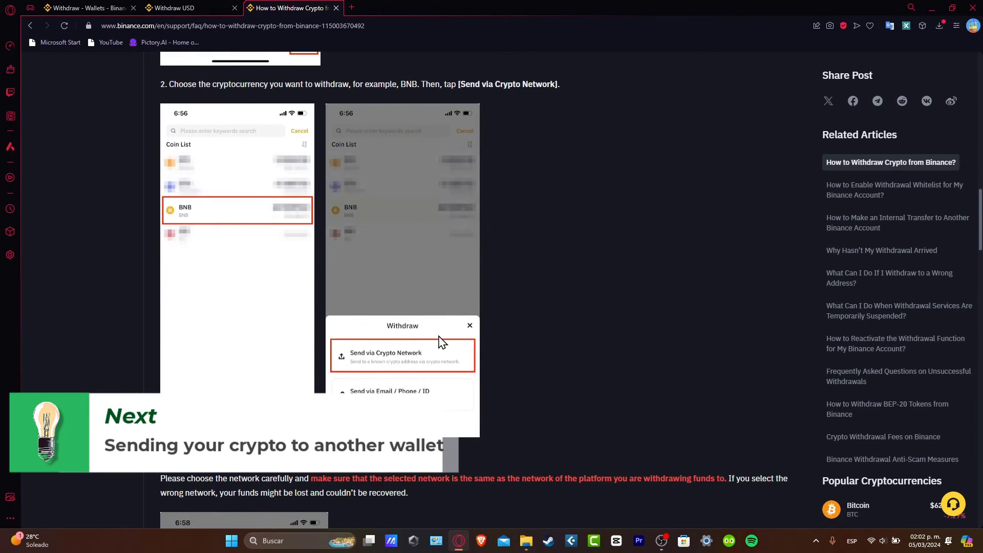
pyautogui.scroll(-2, 419, 364)
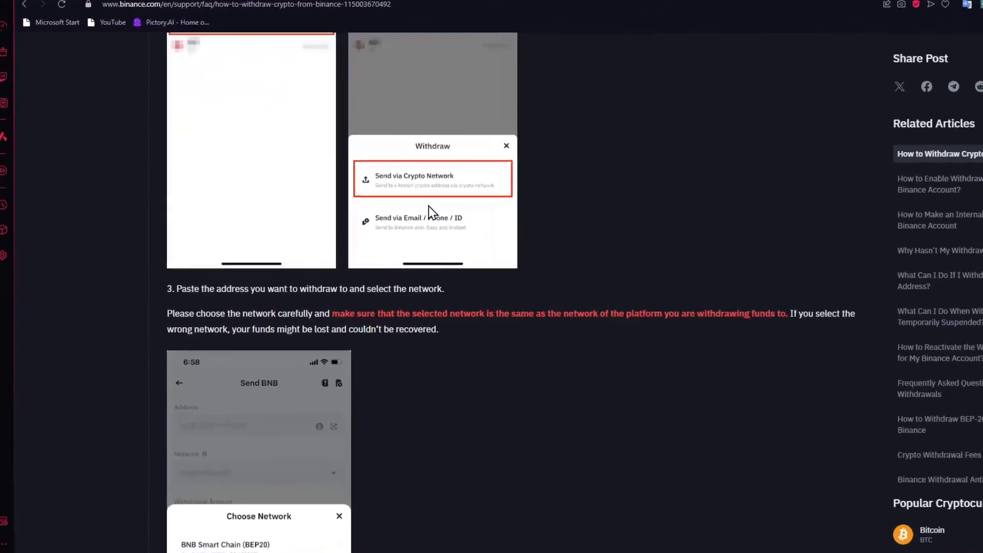
pyautogui.scroll(-4, 624, 247)
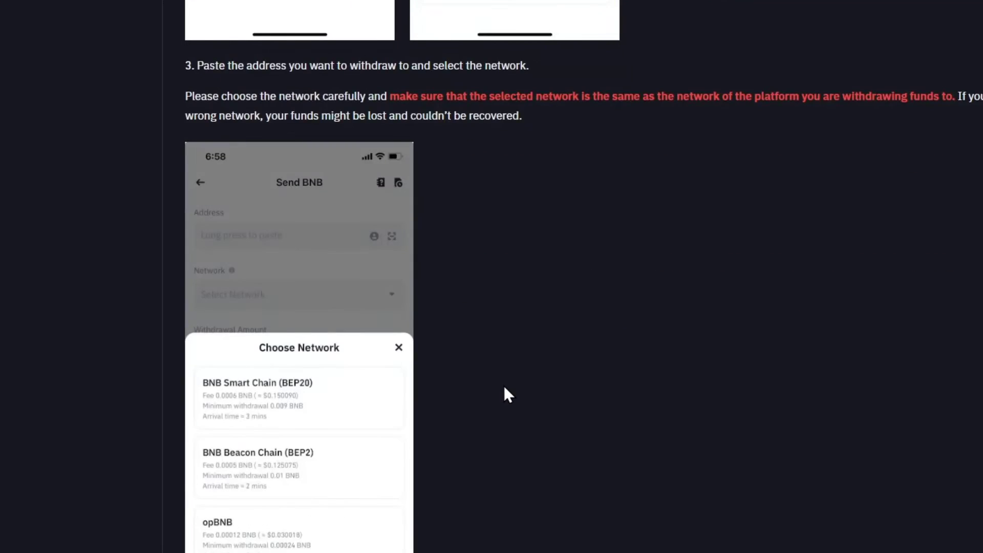
pyautogui.scroll(-4, 504, 387)
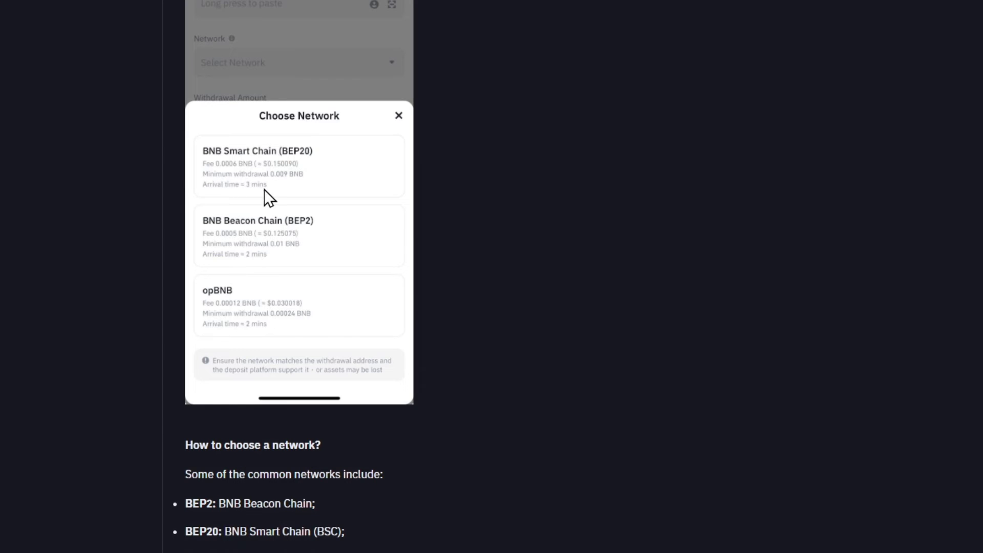
pyautogui.scroll(-15, 374, 245)
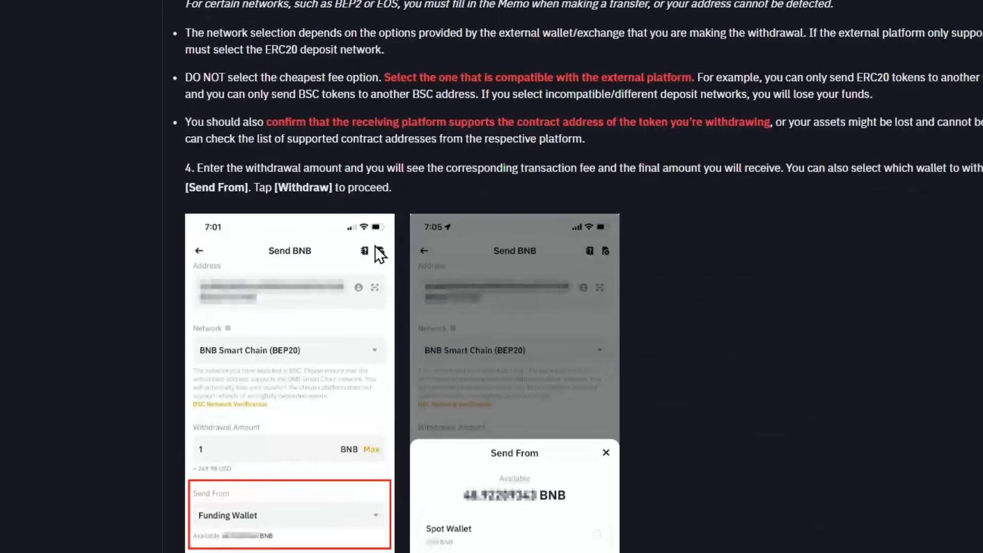
pyautogui.scroll(-5, 614, 459)
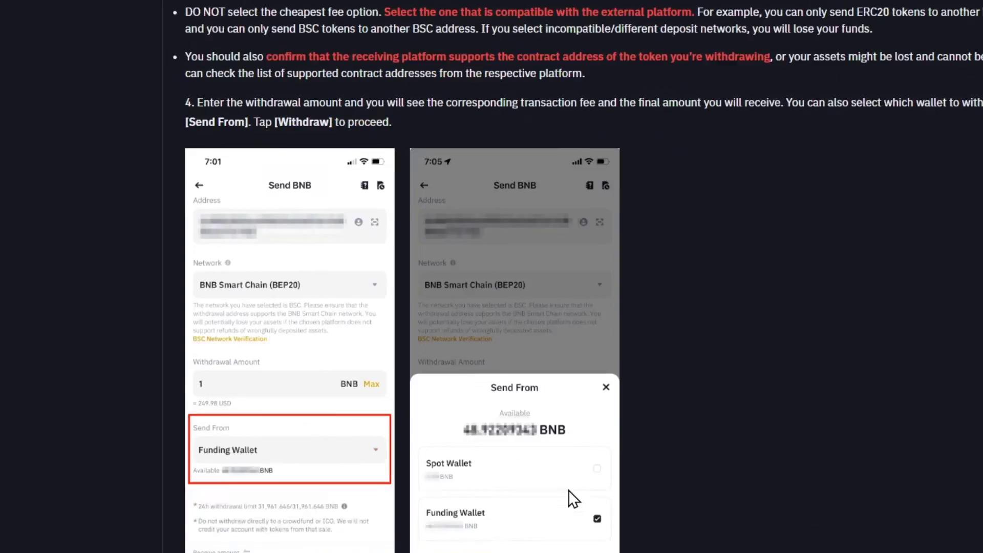
pyautogui.scroll(-10, 529, 332)
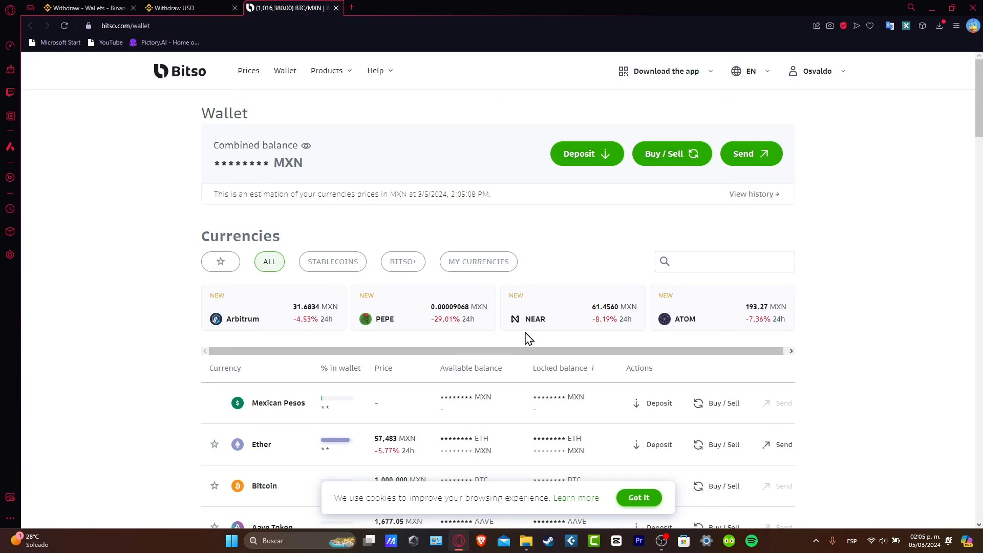
# Dismiss Bitso's cookie notice and unhide the wallet balances, showing 1.19 MXN combined
pyautogui.click(639, 499)
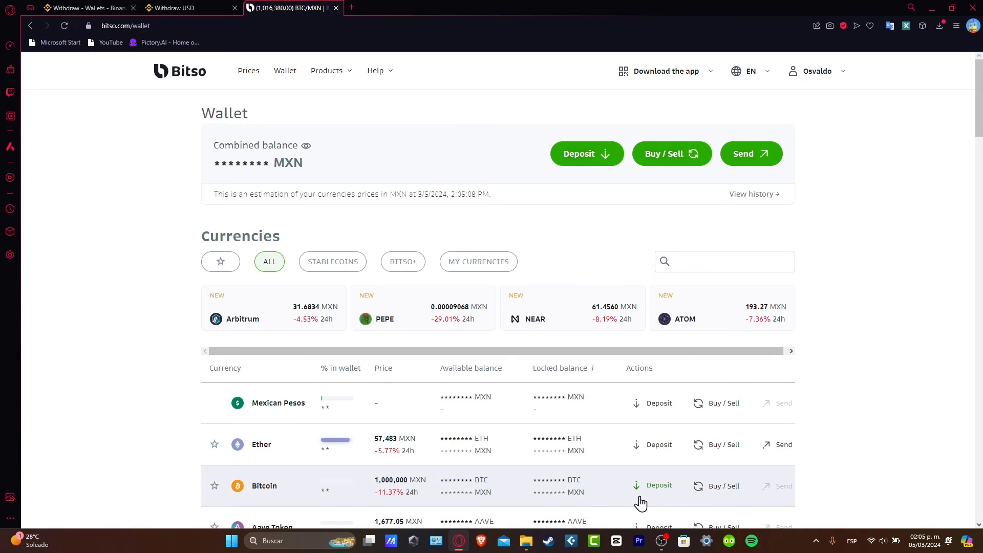
pyautogui.click(306, 146)
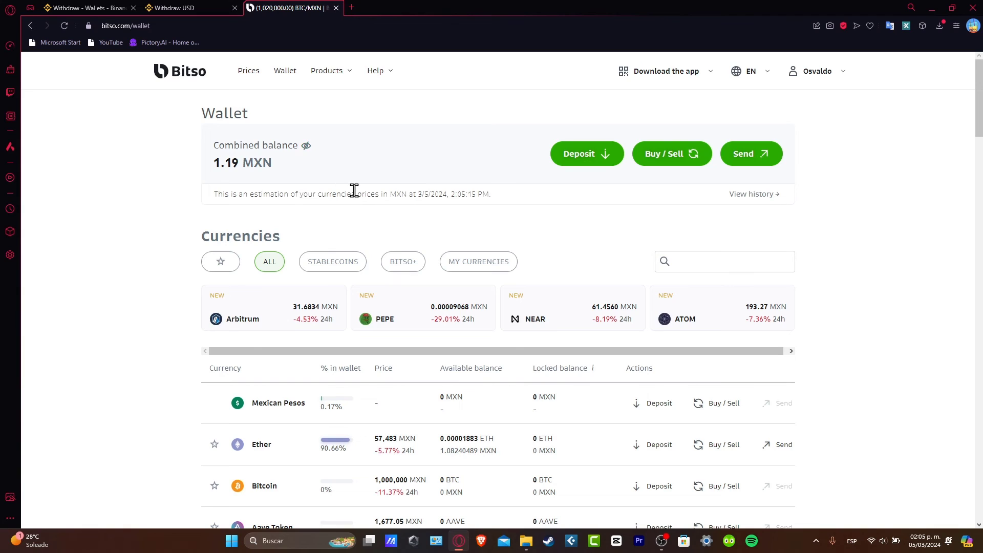